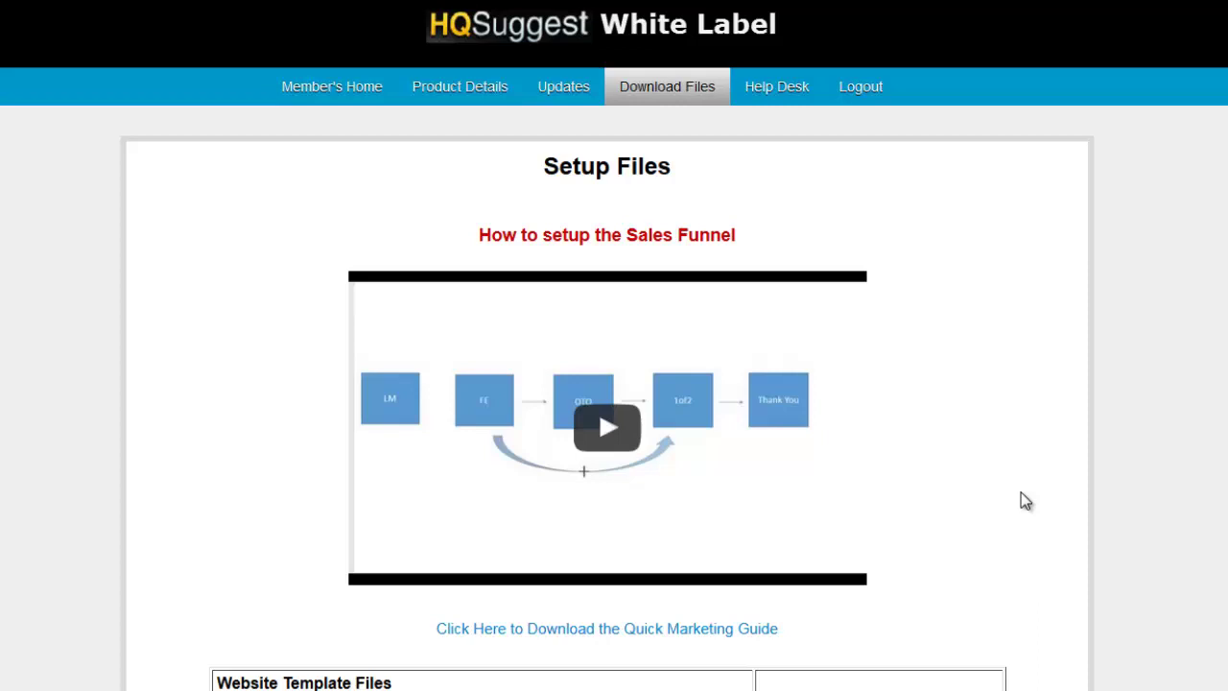
# Scroll the Download Files page down to the Website Template Files table
pyautogui.scroll(-4, 1021, 492)
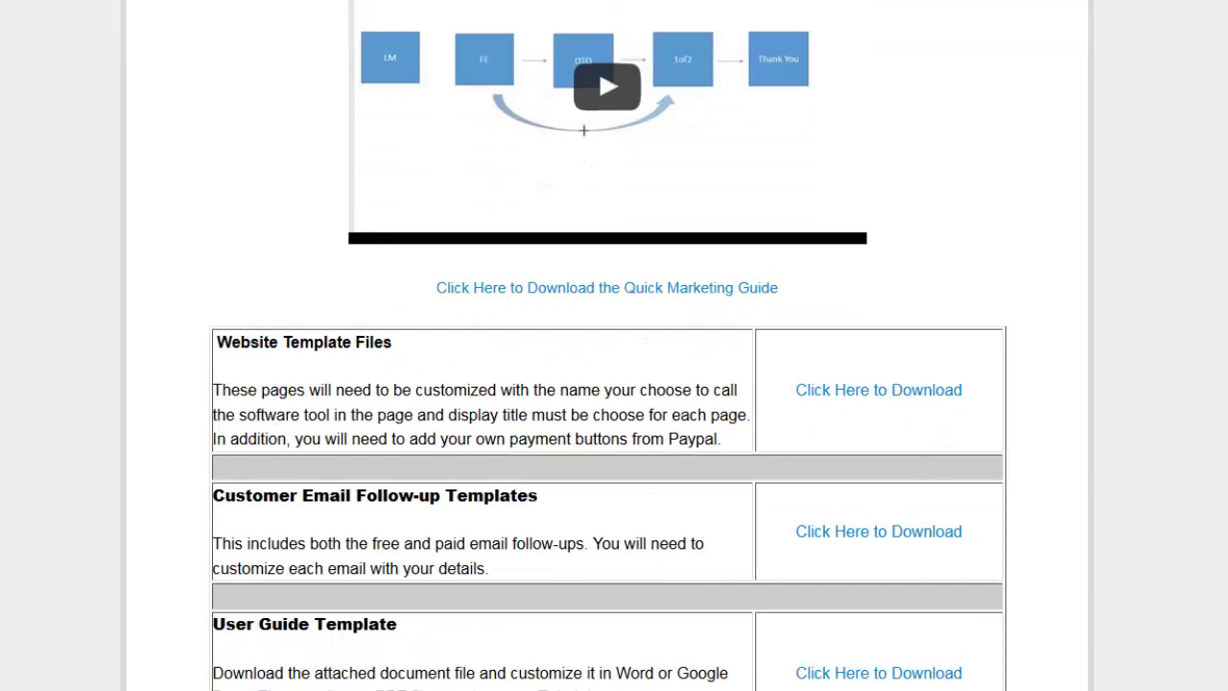
# Bring up the HQ-WL-html-files folder and select index.html, then oto_1.html
pyautogui.moveTo(235, 686)
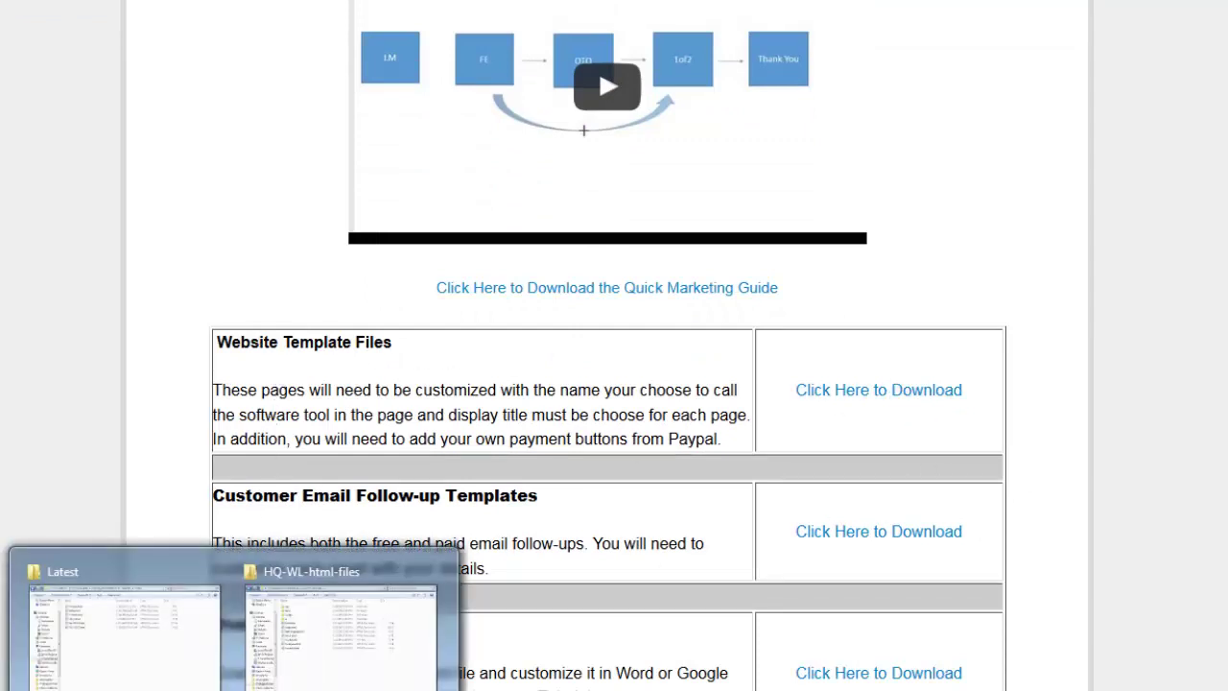
pyautogui.click(340, 629)
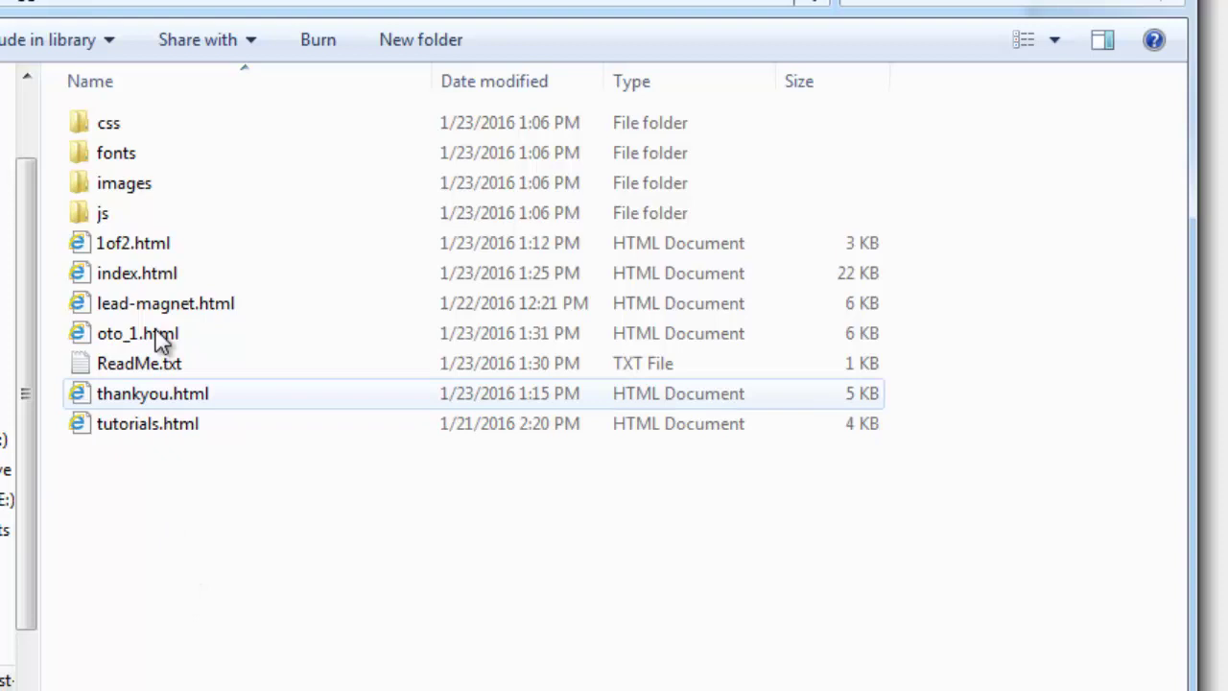
pyautogui.click(127, 282)
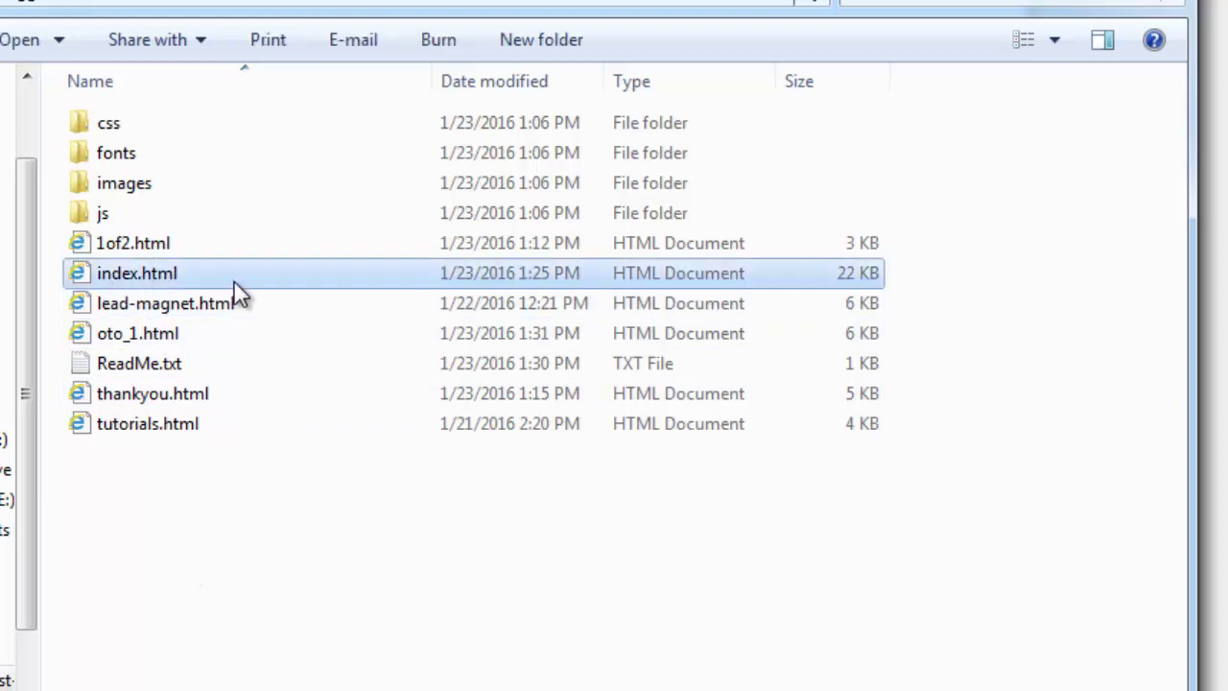
pyautogui.click(208, 337)
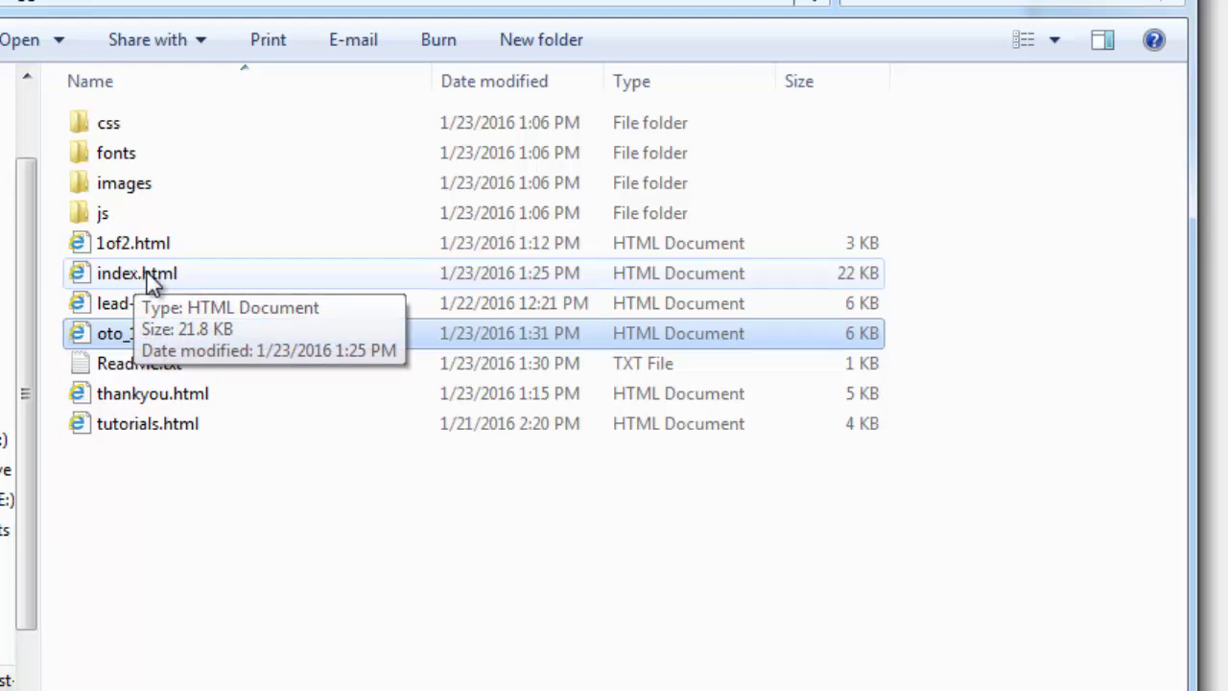
# Open index.html in Notepad through its Open with menu
pyautogui.rightClick(151, 281)
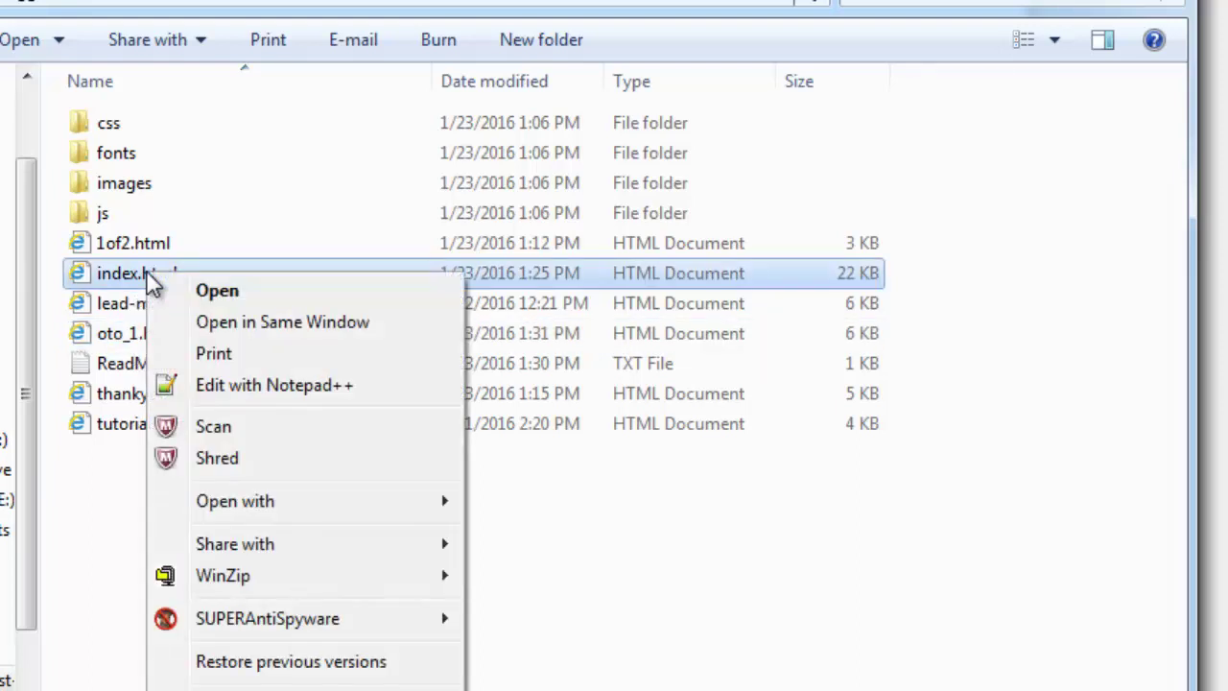
pyautogui.moveTo(287, 506)
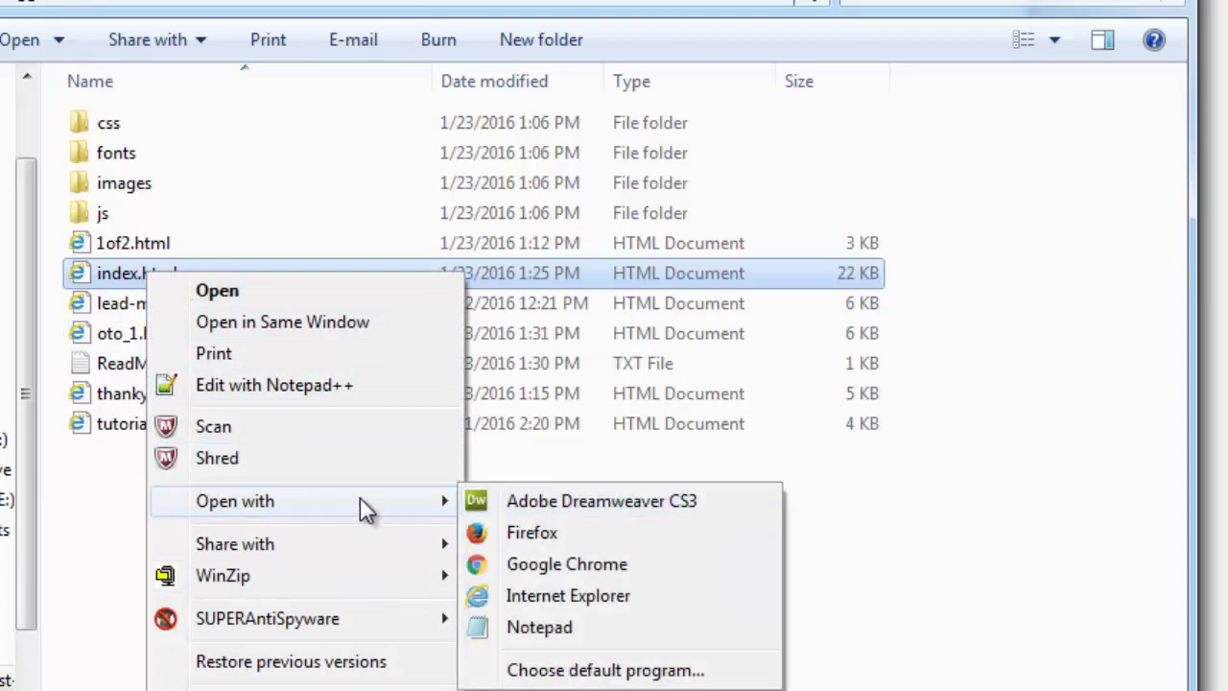
pyautogui.click(525, 625)
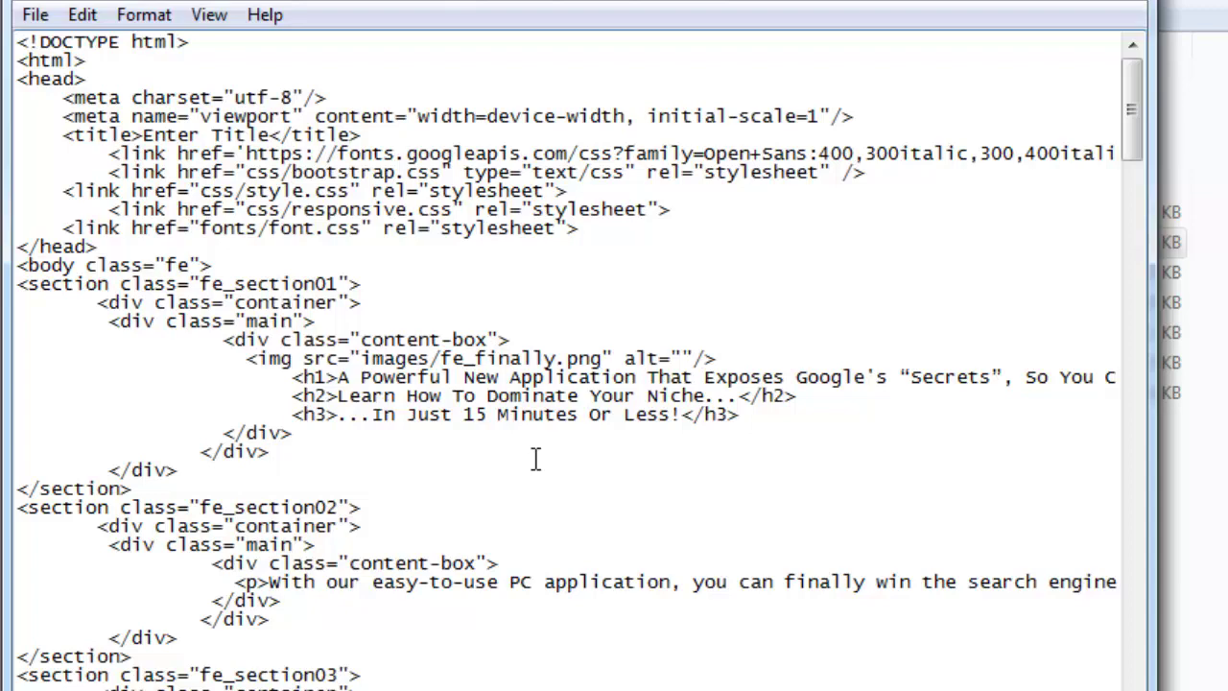
# Search index.html for 'hqsuggest' and step through each match with Find Next
pyautogui.hotkey('ctrl', 'f')
pyautogui.write('hqsuggest')
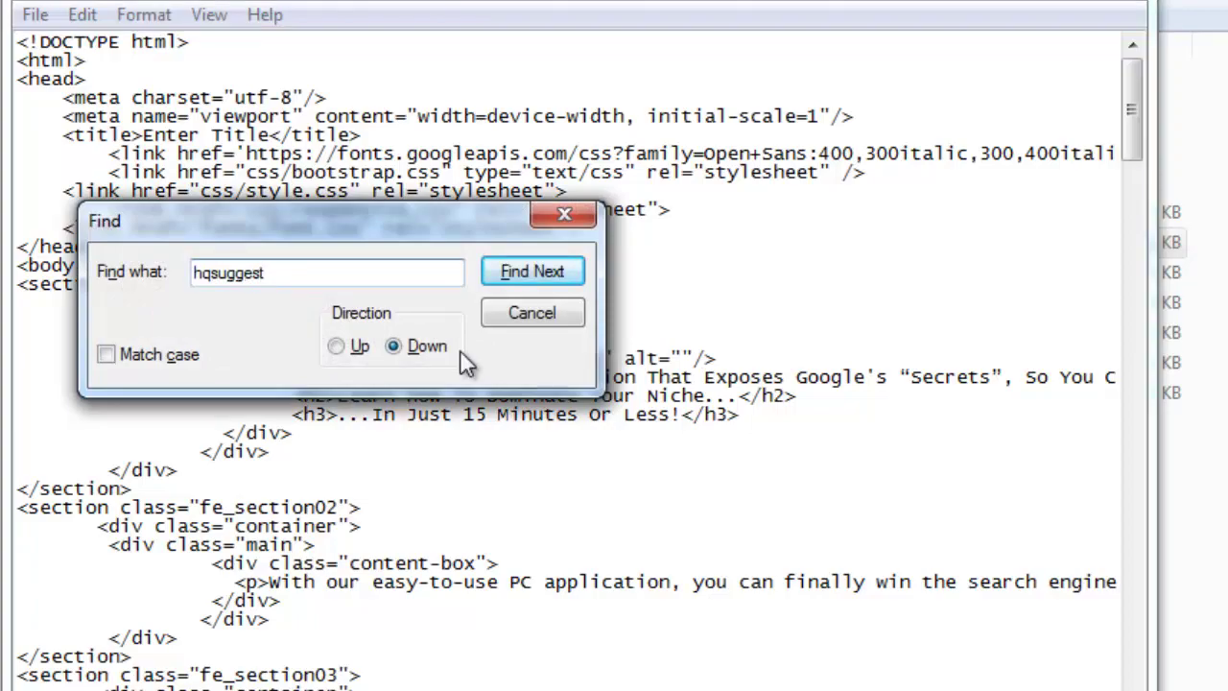
pyautogui.click(532, 273)
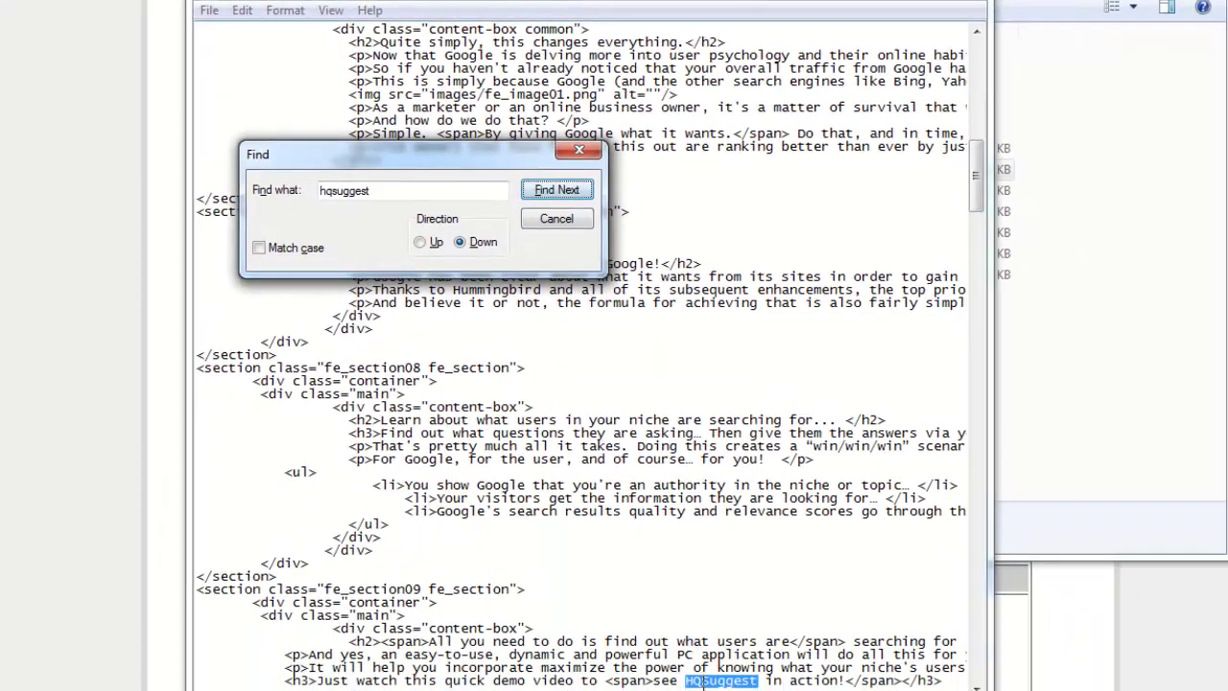
pyautogui.click(698, 690)
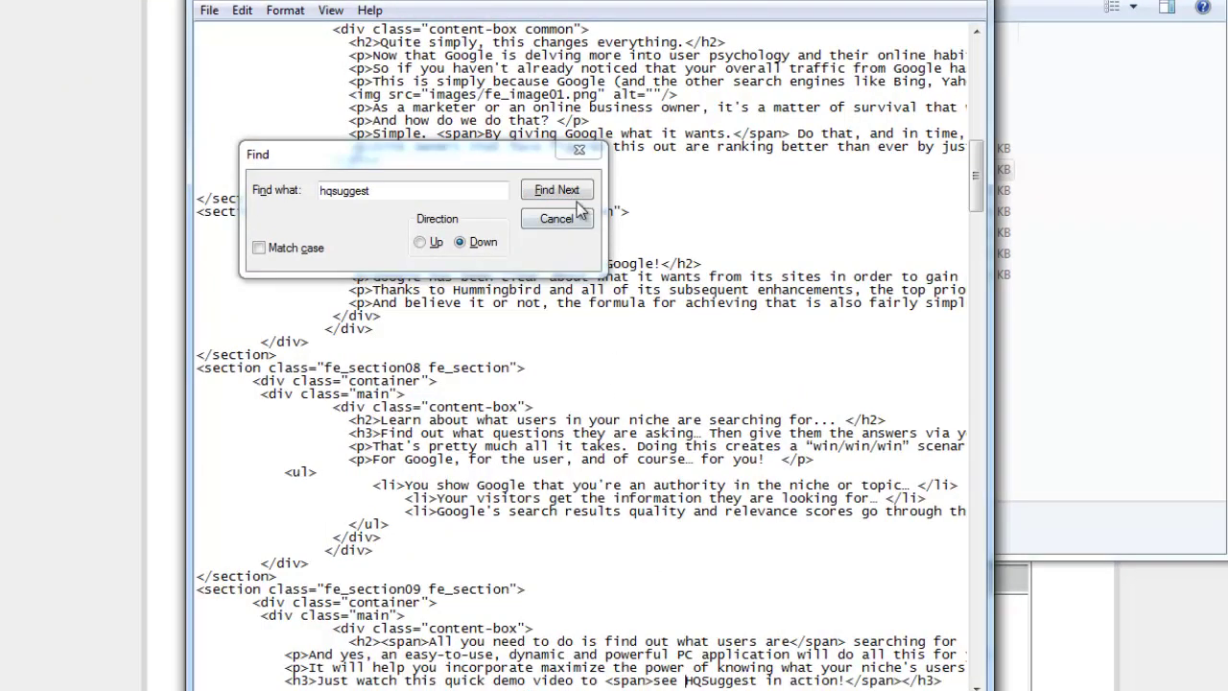
pyautogui.click(572, 196)
pyautogui.click(572, 197)
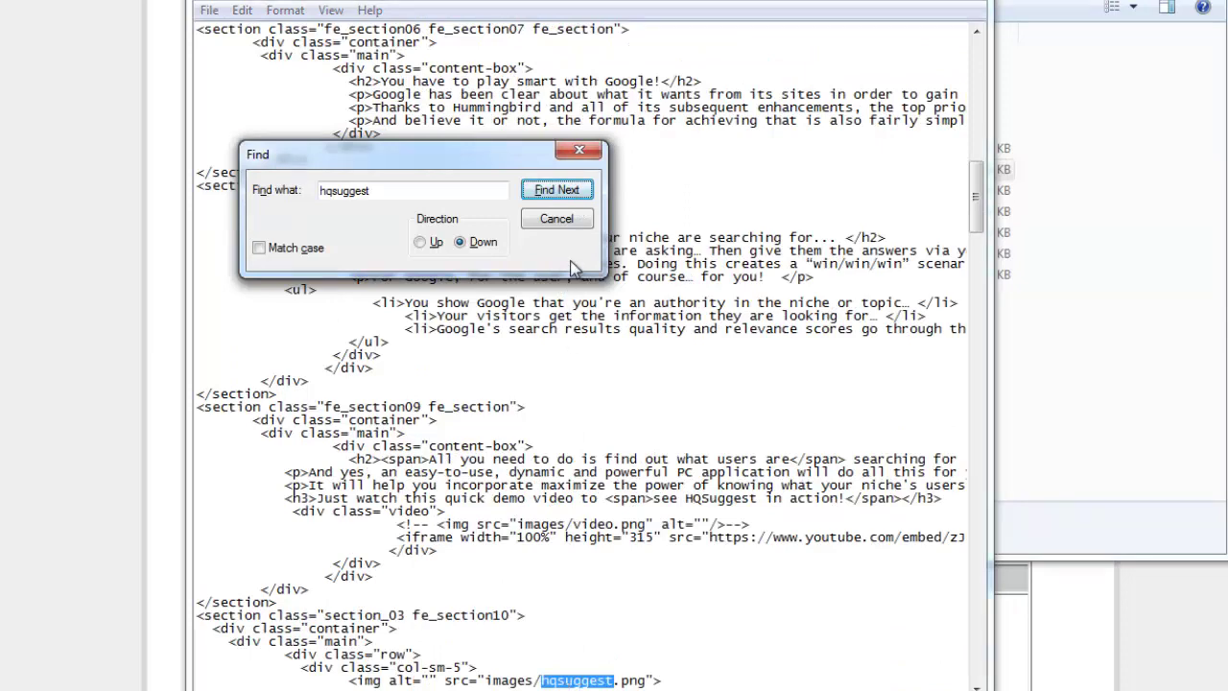
pyautogui.click(573, 197)
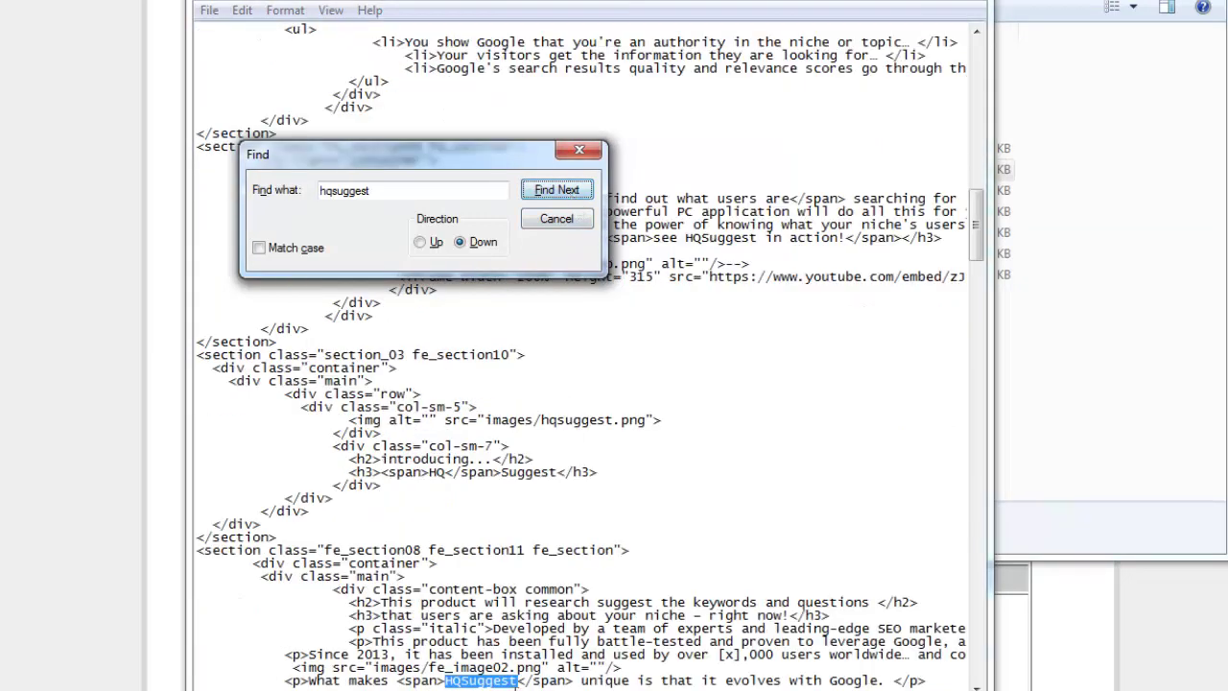
pyautogui.click(503, 680)
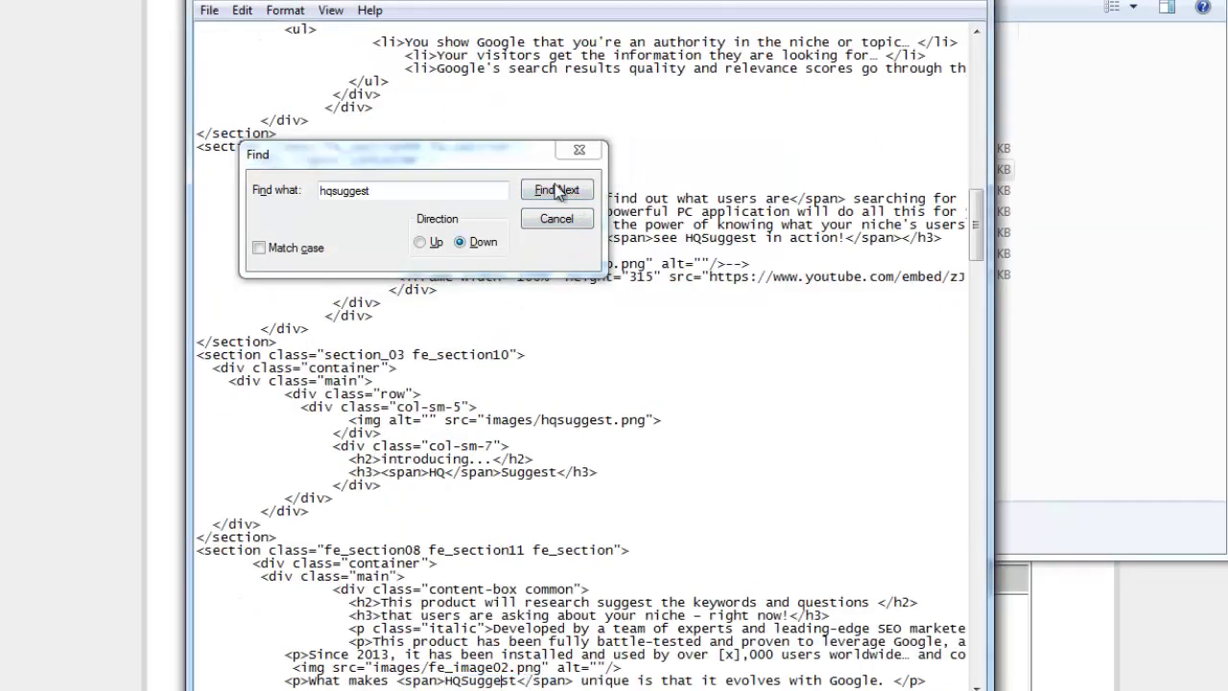
# Close the Find box and inspect the embedded YouTube iframe video URL
pyautogui.click(580, 151)
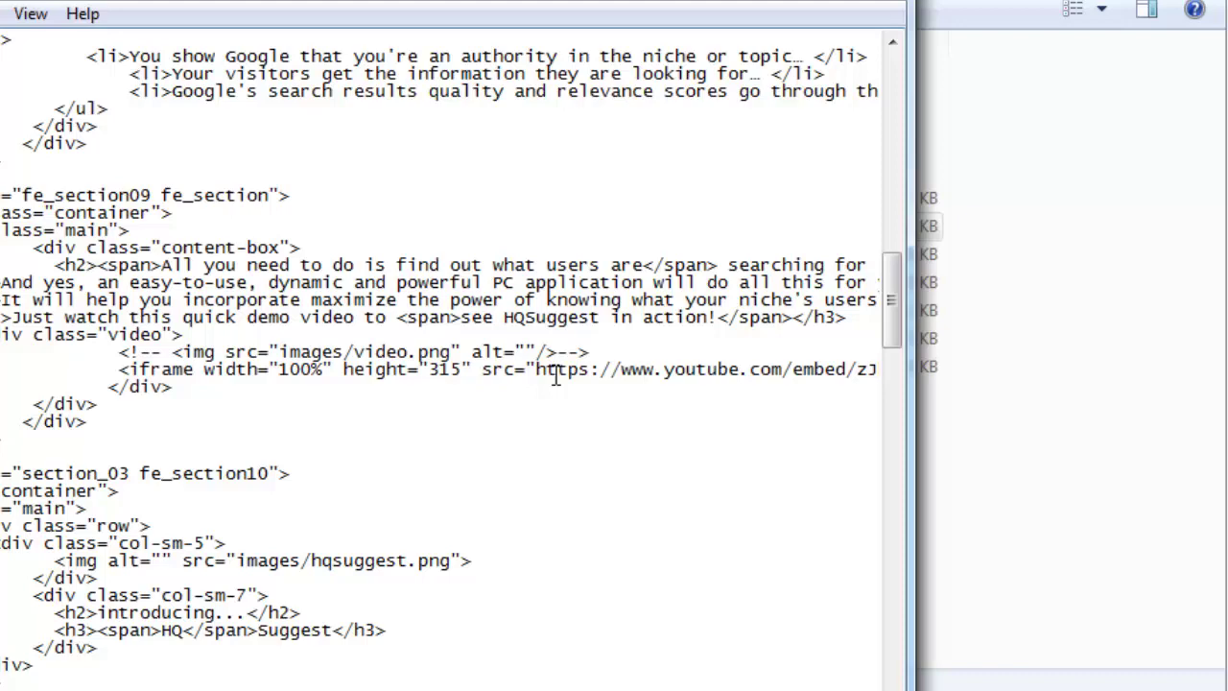
pyautogui.moveTo(551, 374); pyautogui.dragTo(829, 376)
pyautogui.click(830, 377)
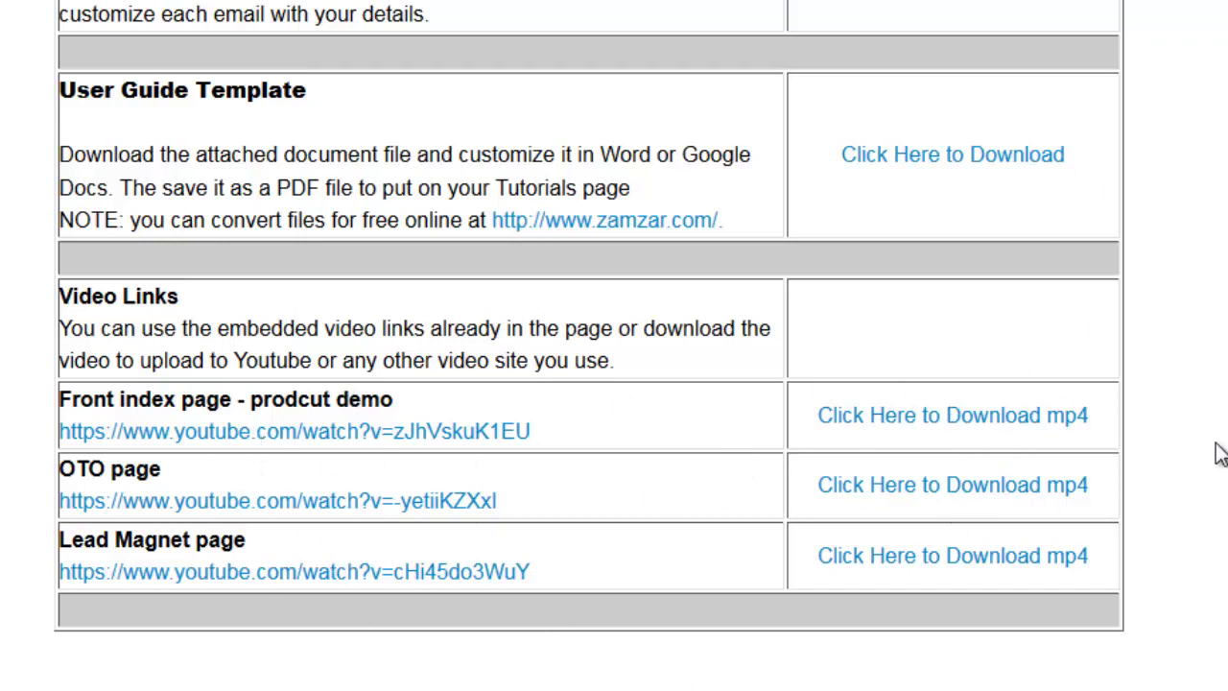
# Scroll up until the Website Template Files row is at the top
pyautogui.scroll(3, 1210, 455)
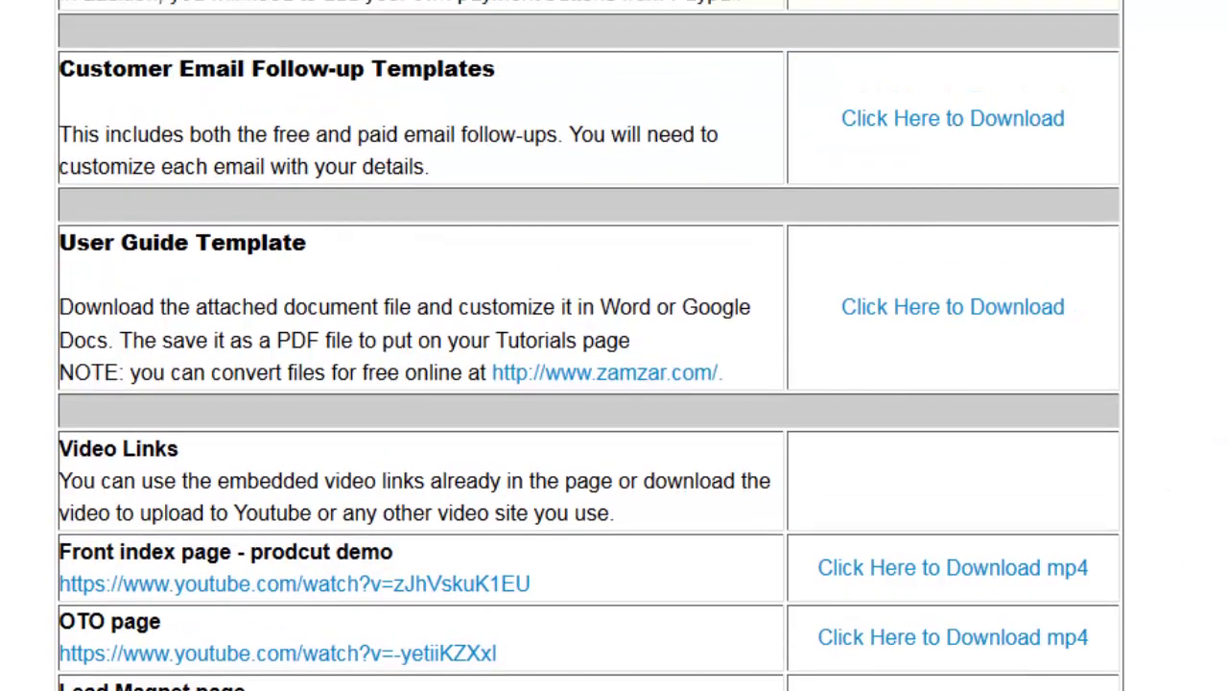
pyautogui.scroll(3, 589, 345)
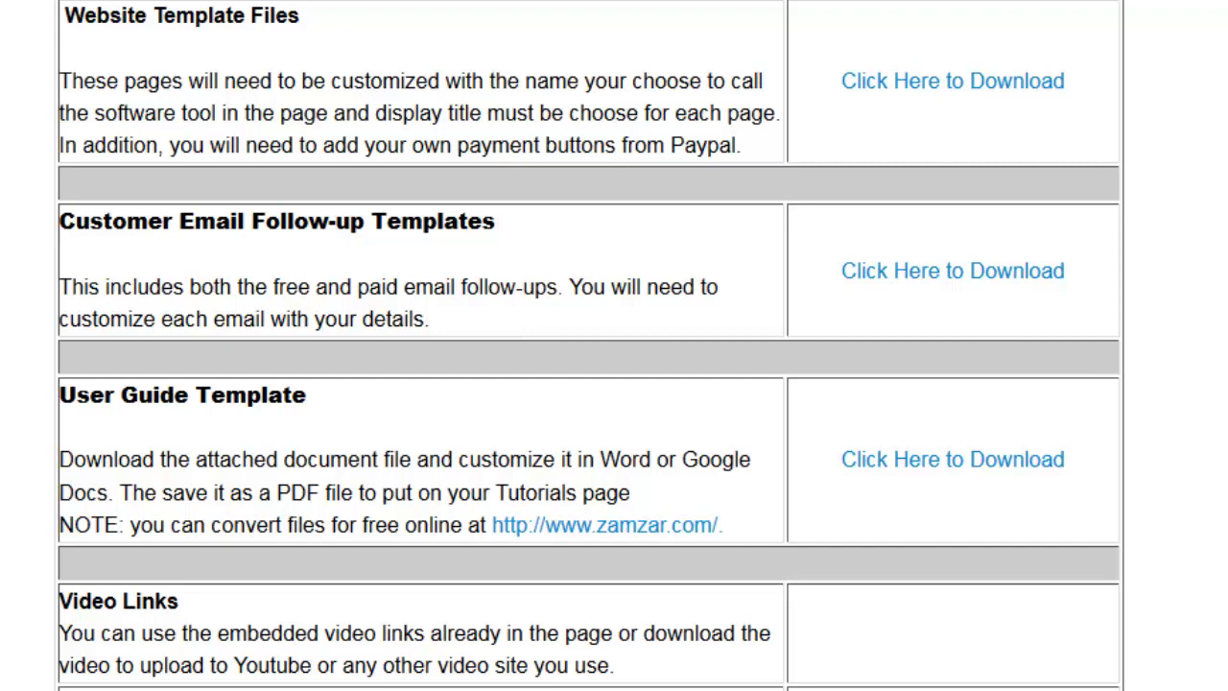
# Open the images folder and switch its view to Extra Large, then Large icons
pyautogui.click(192, 676)
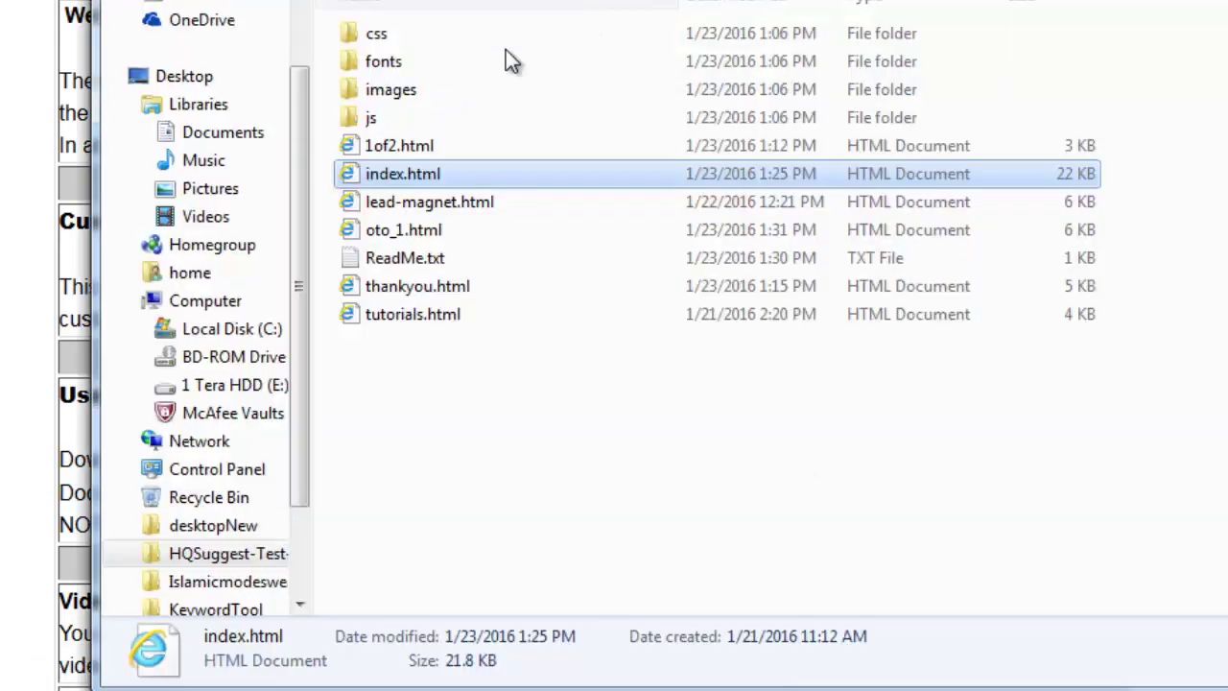
pyautogui.doubleClick(415, 90)
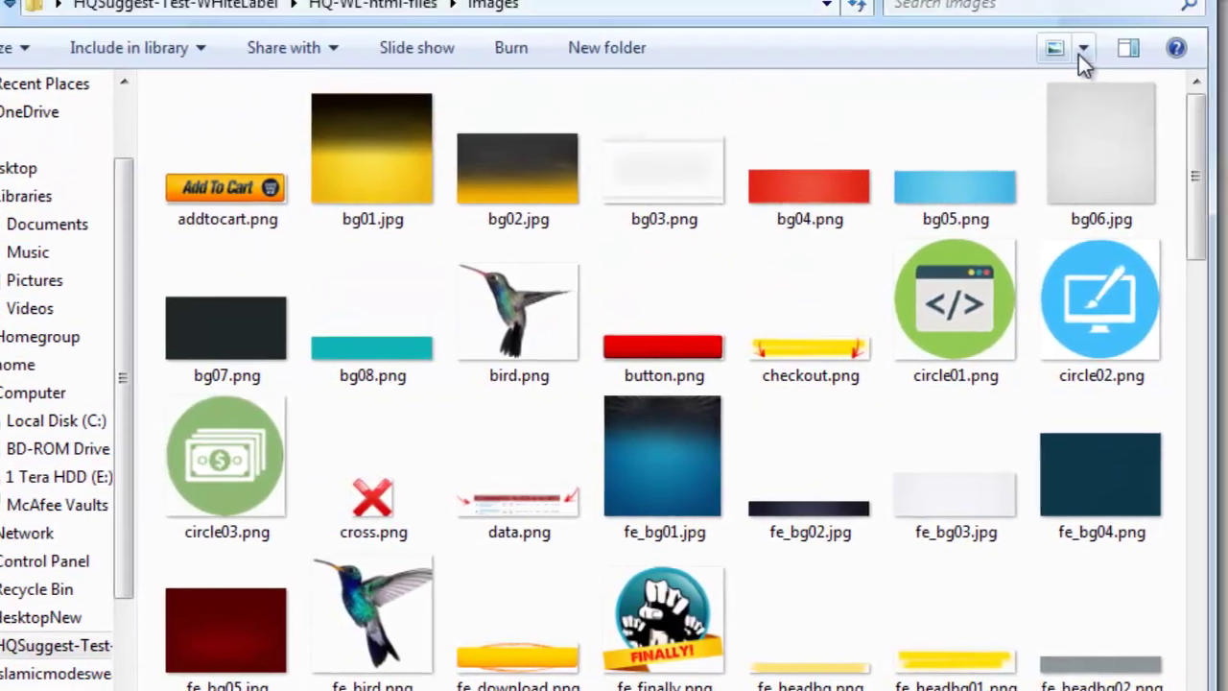
pyautogui.click(1080, 52)
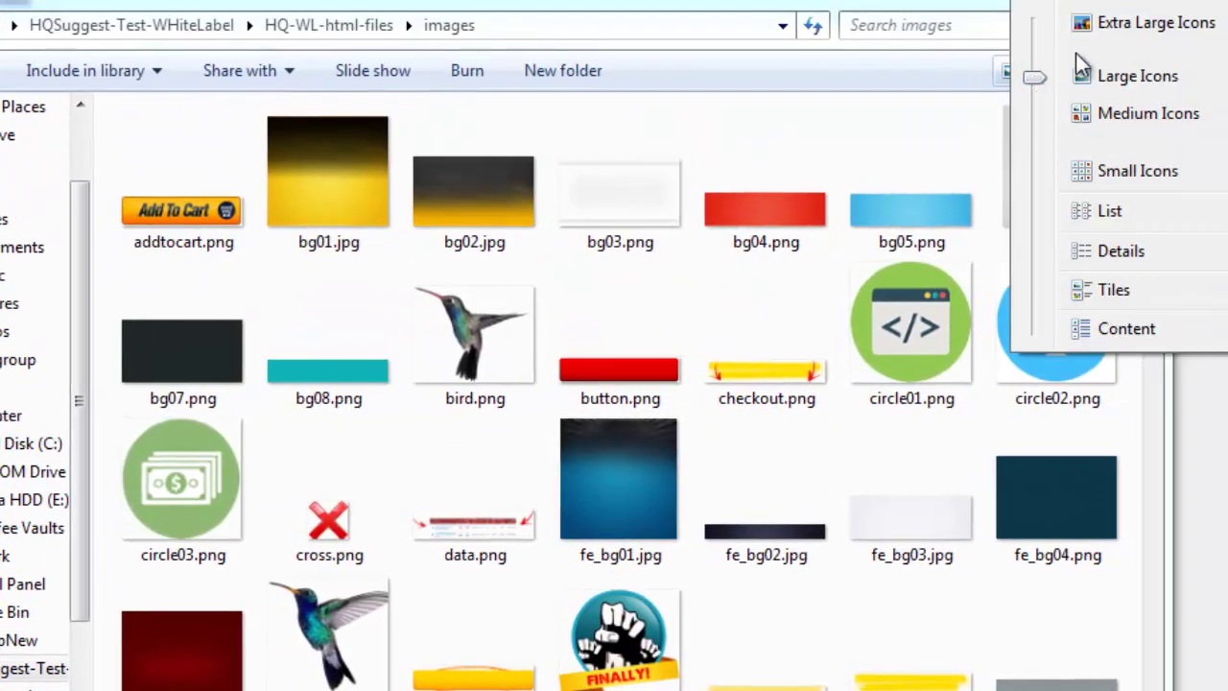
pyautogui.click(1096, 30)
pyautogui.click(1037, 71)
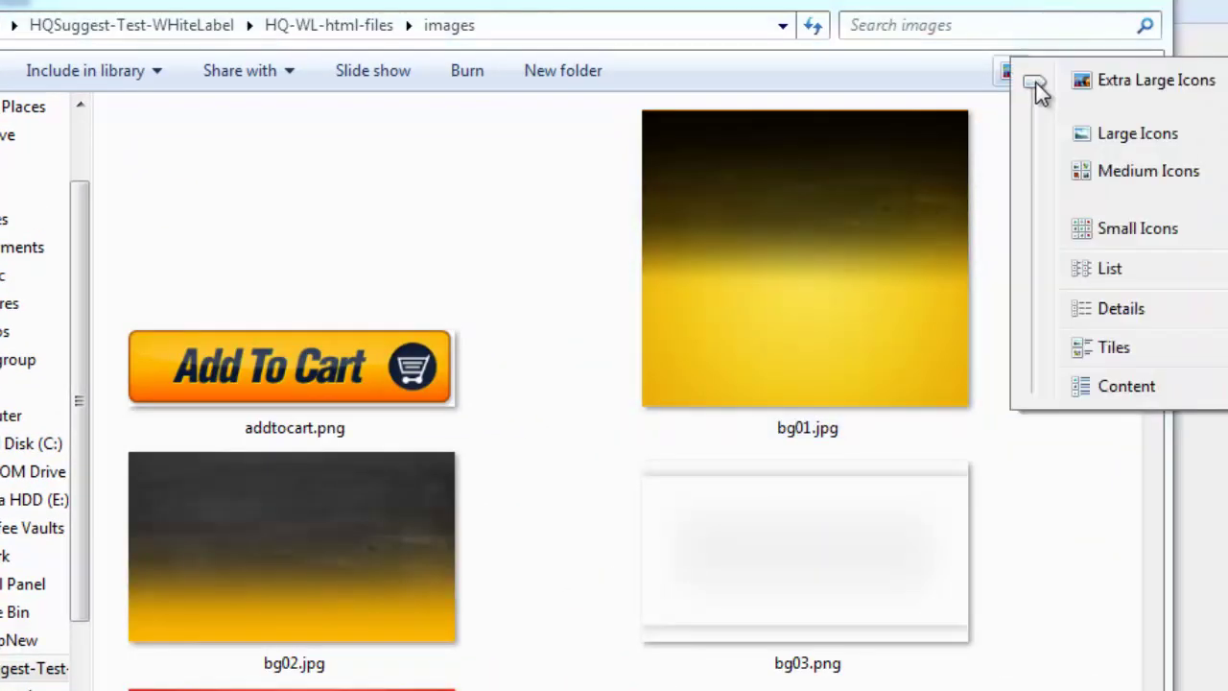
pyautogui.click(1082, 139)
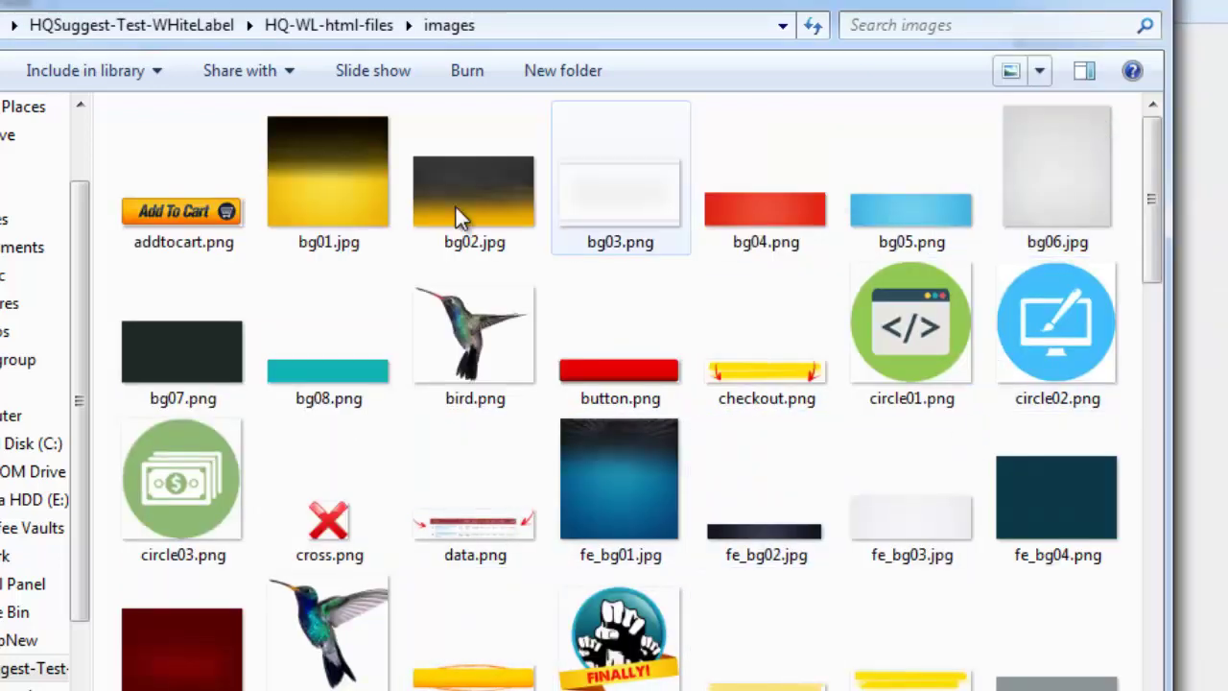
# Check details of bg08.png, hqsuggest.png and main-profile.png (284 x 300, 29.9 KB)
pyautogui.click(351, 357)
pyautogui.scroll(-3, 731, 428)
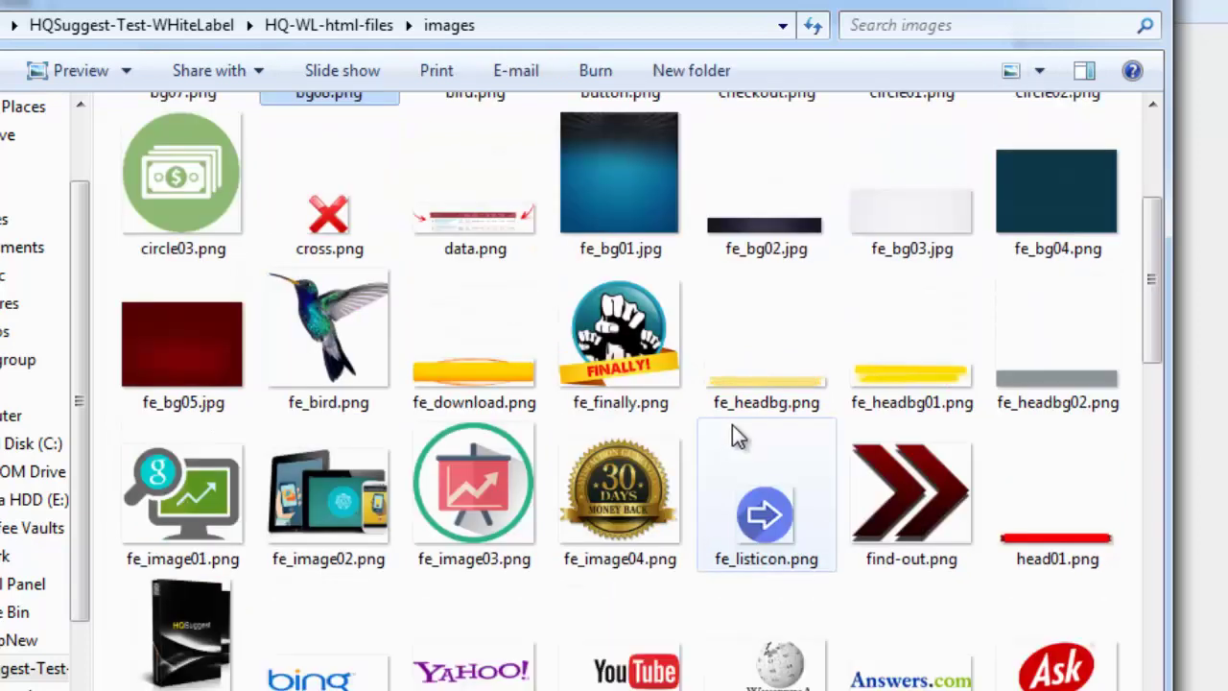
pyautogui.scroll(-3, 732, 425)
pyautogui.click(115, 278)
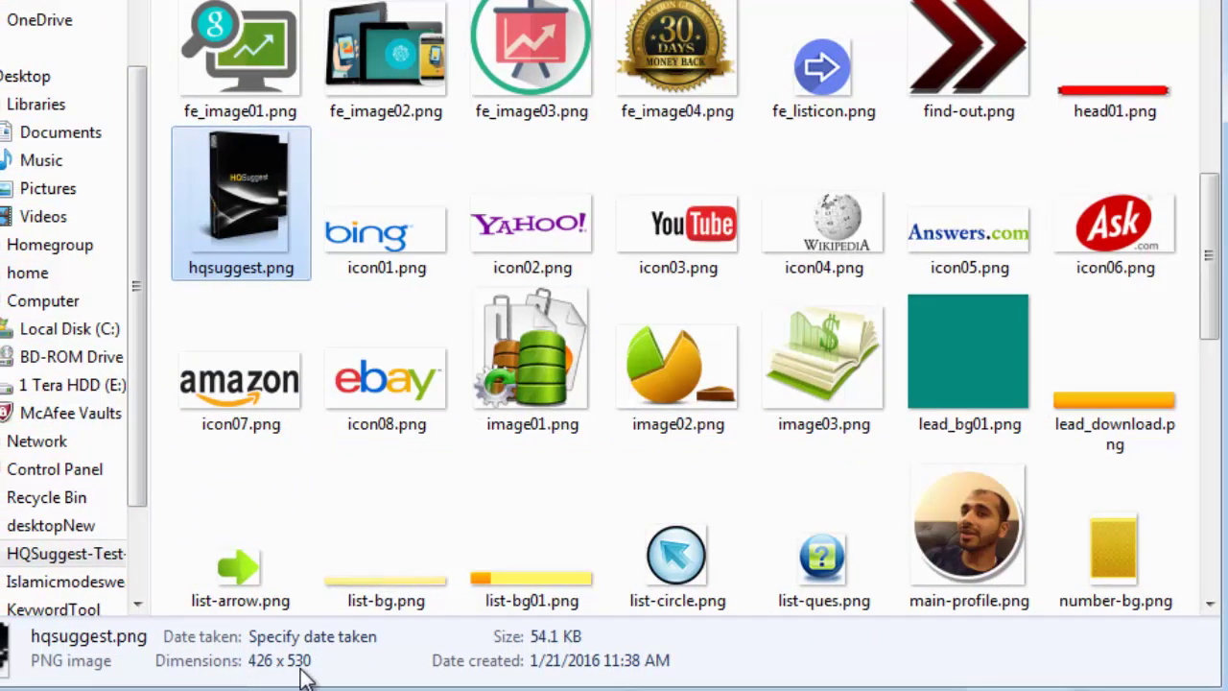
pyautogui.click(926, 552)
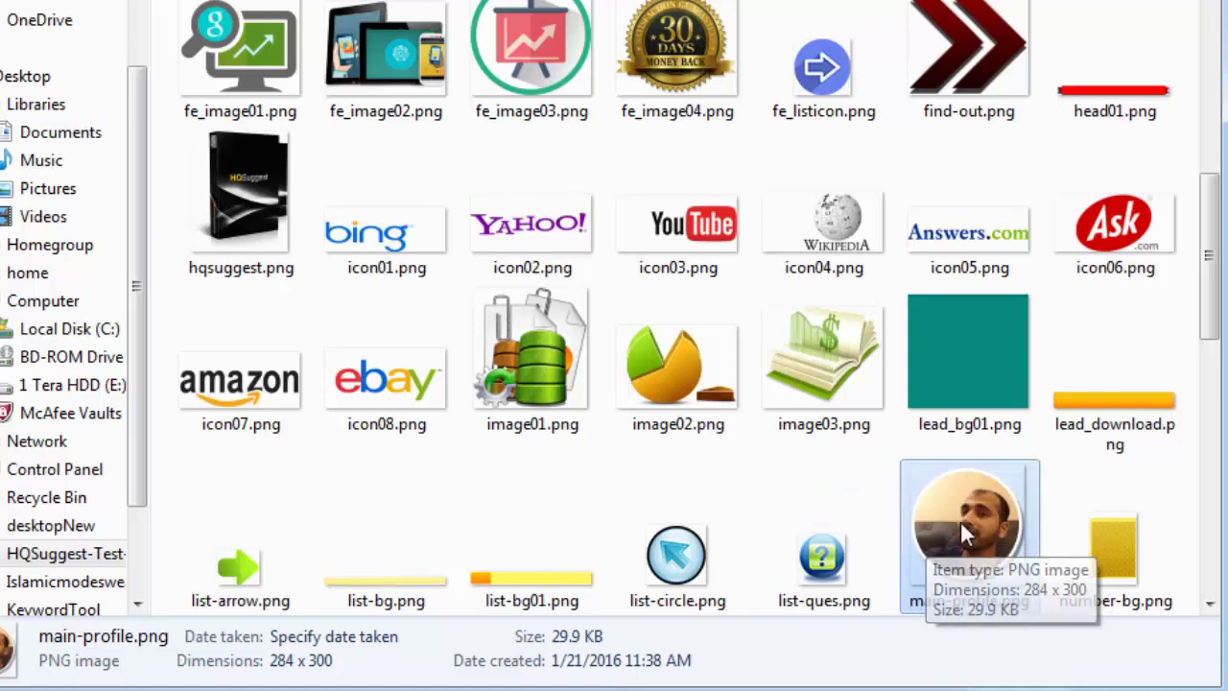
# Check the dimensions of hqsuggest.png, screenshot02.png, screenshot01.png and bg08.png
pyautogui.click(237, 232)
pyautogui.scroll(-8, 237, 233)
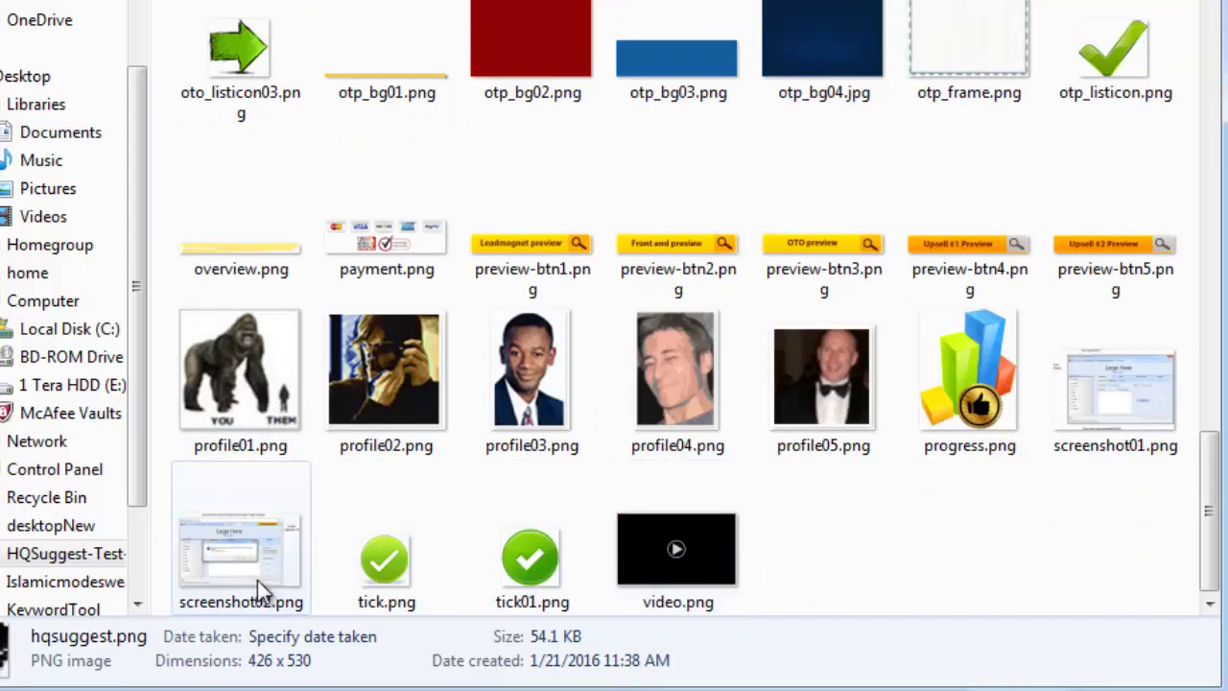
pyautogui.click(294, 574)
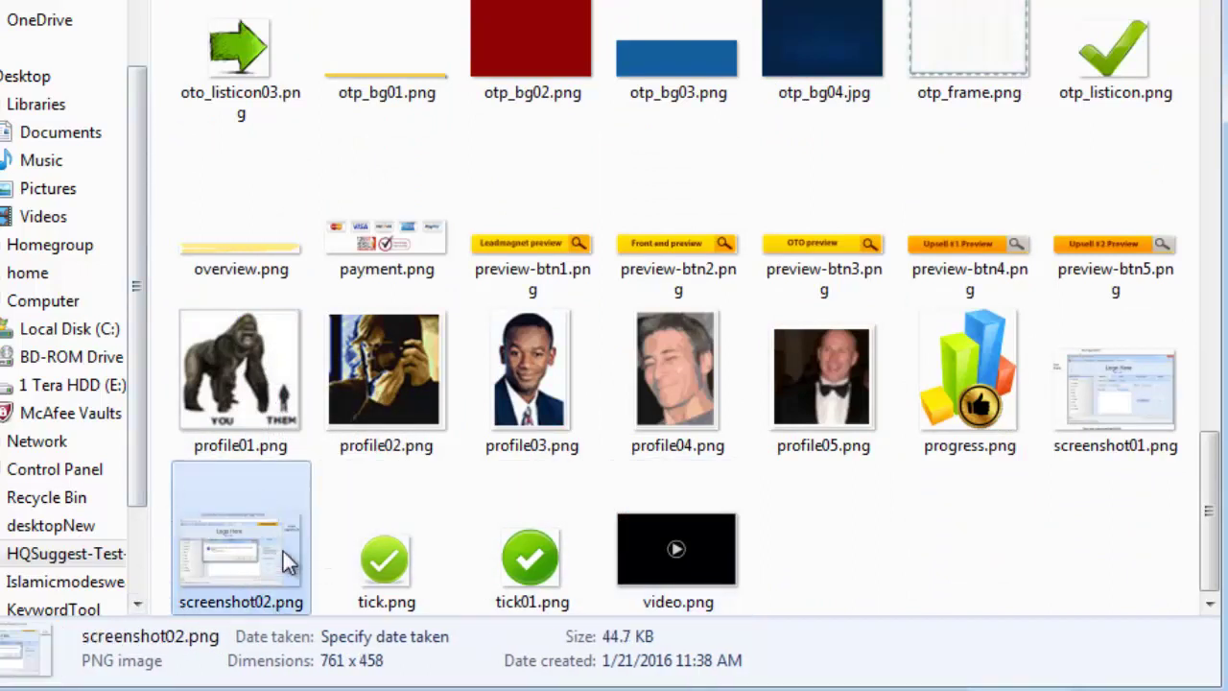
pyautogui.click(1093, 372)
pyautogui.scroll(10, 689, 533)
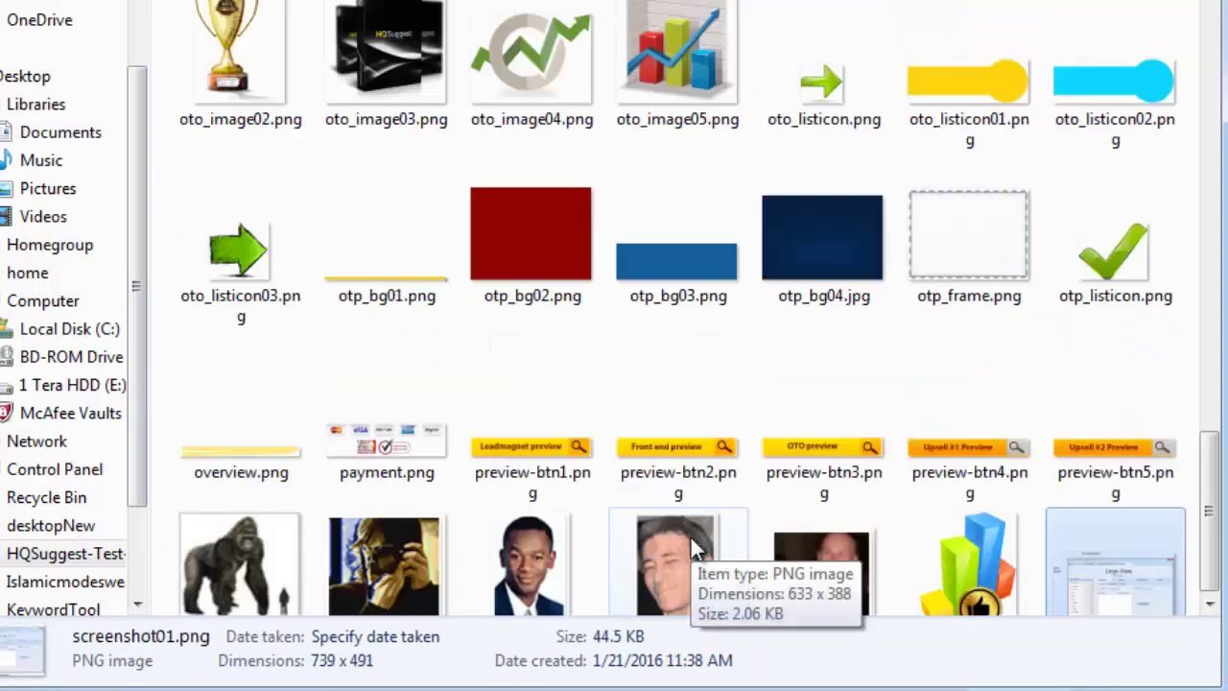
pyautogui.scroll(3, 346, 292)
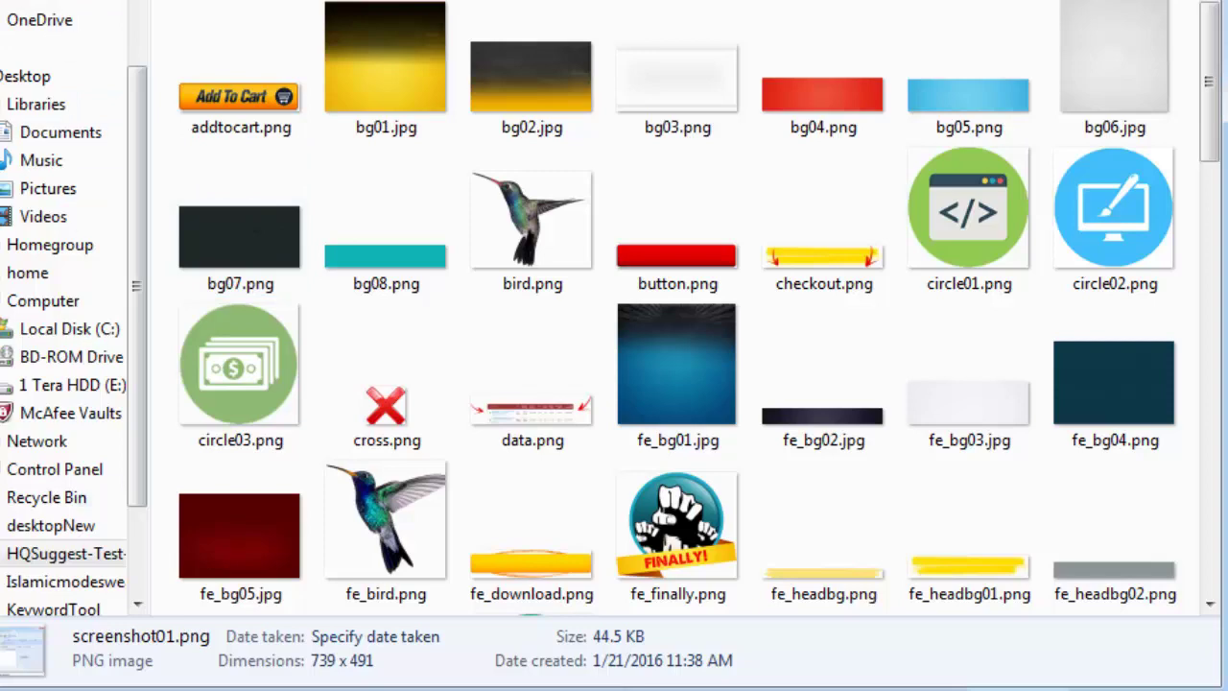
pyautogui.click(447, 210)
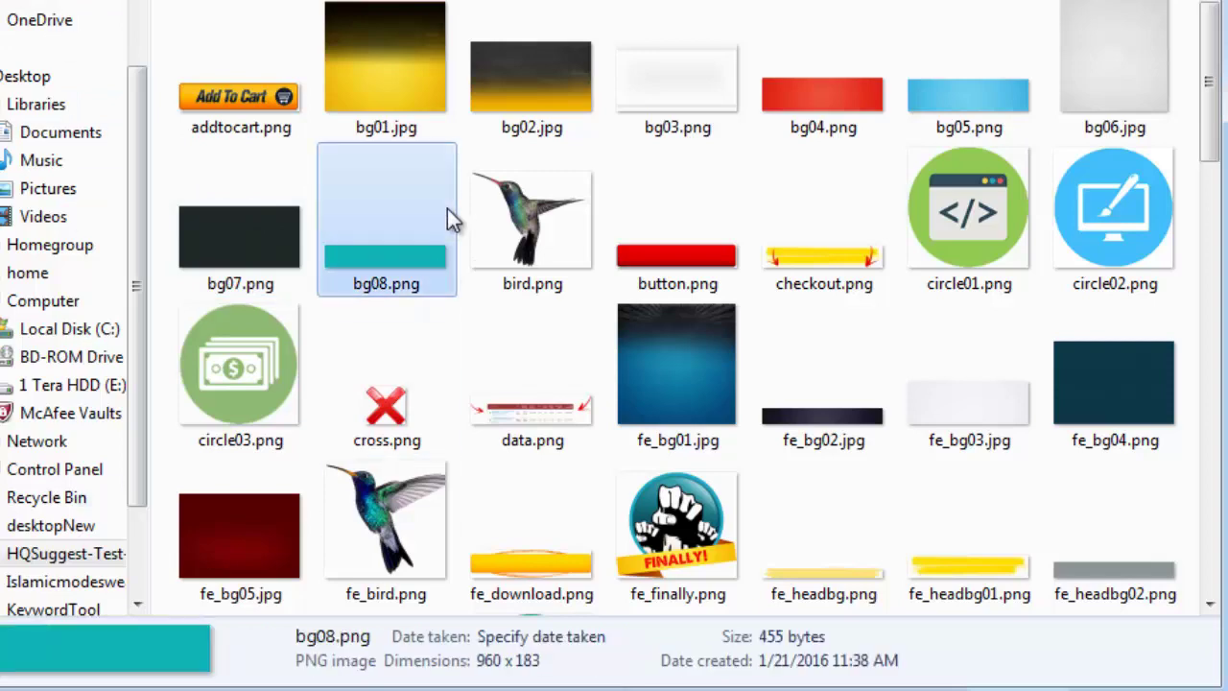
pyautogui.scroll(-5, 384, 402)
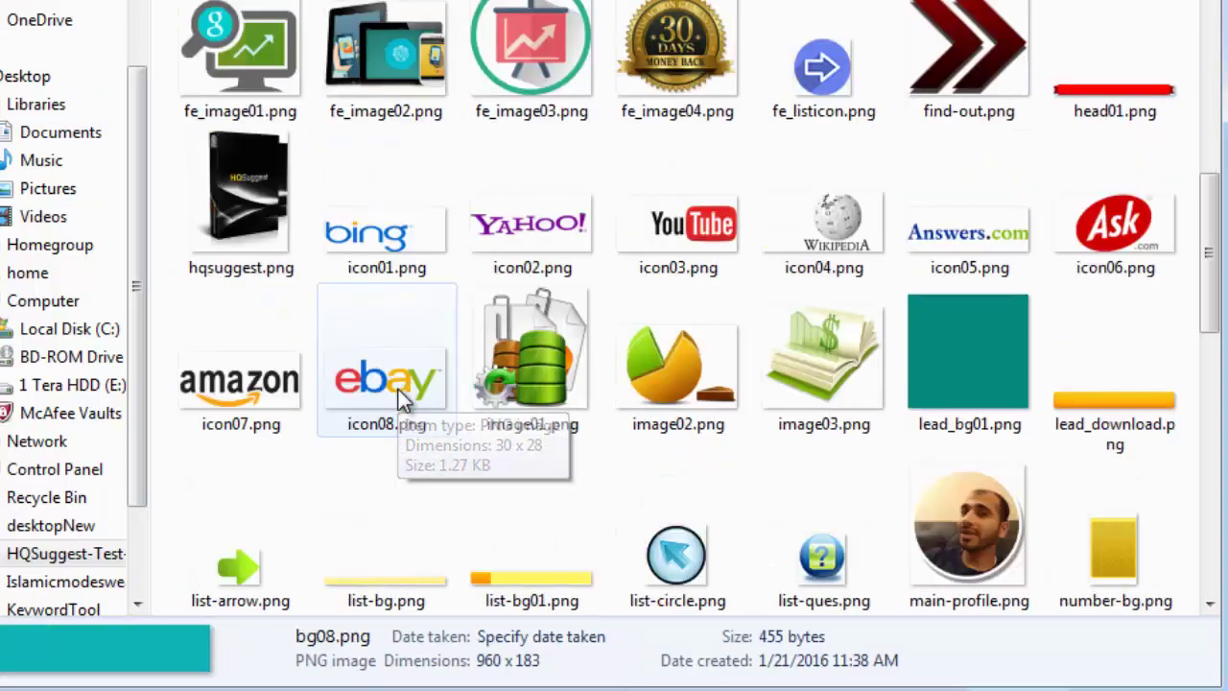
pyautogui.click(279, 254)
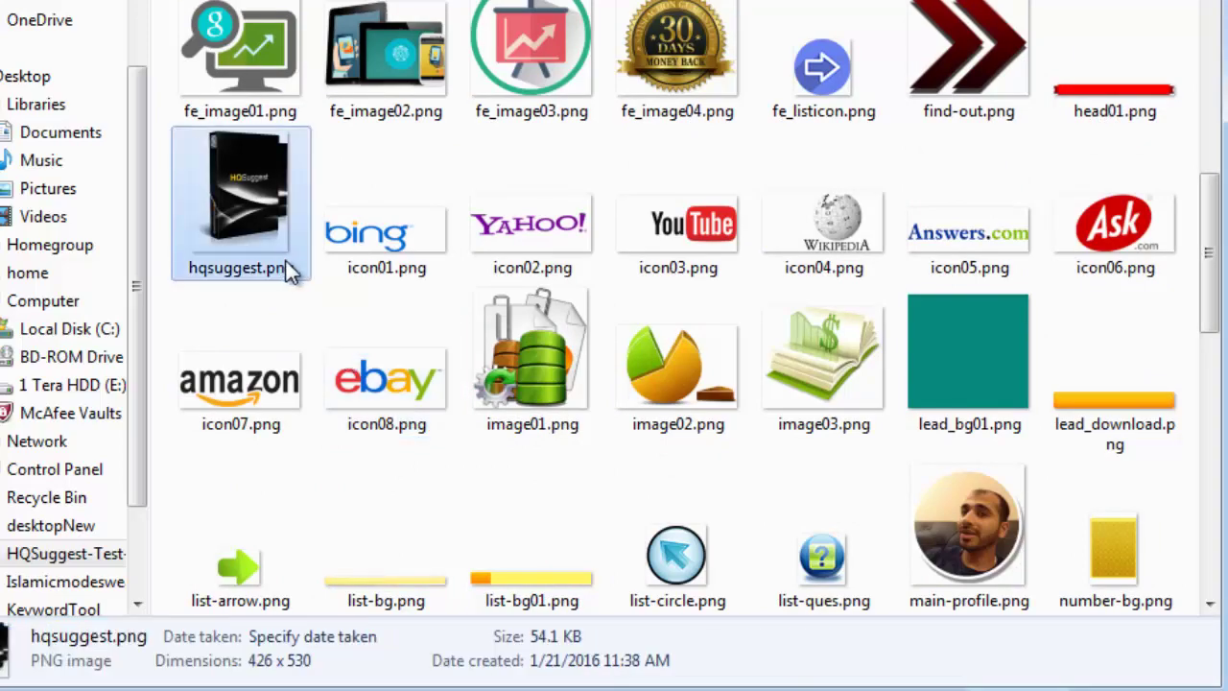
pyautogui.scroll(5, 293, 261)
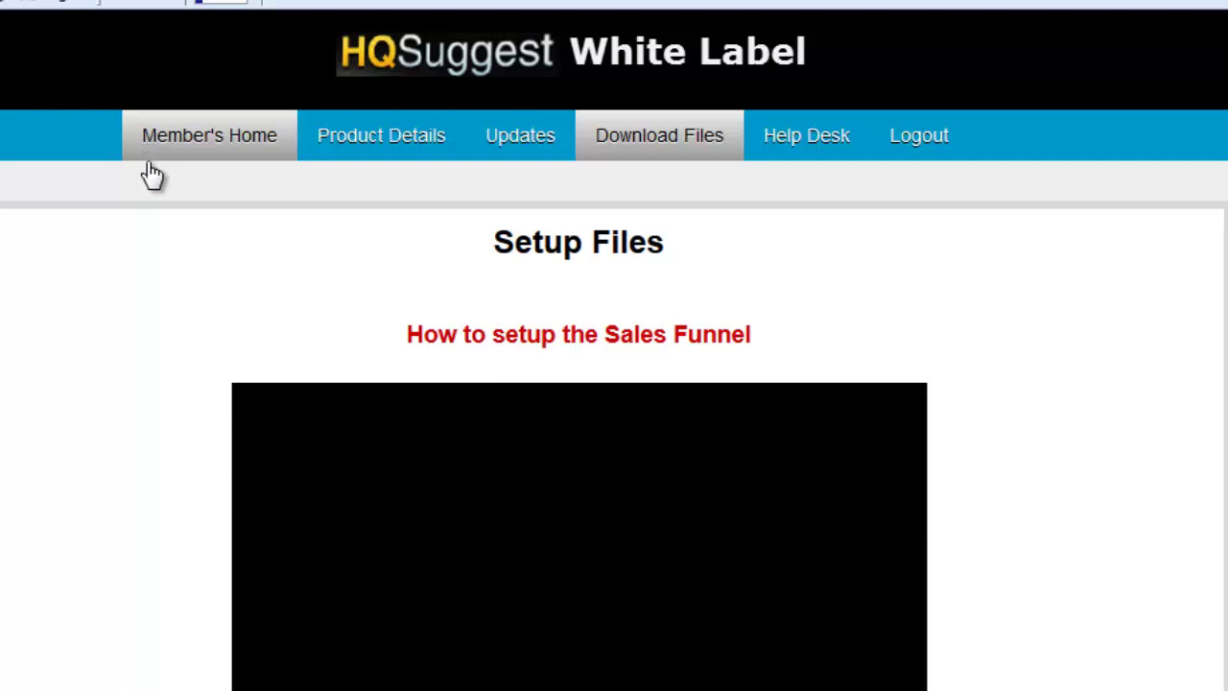
# Go to the Member's Home tab to reach the White Label Setup Checklist links
pyautogui.click(152, 156)
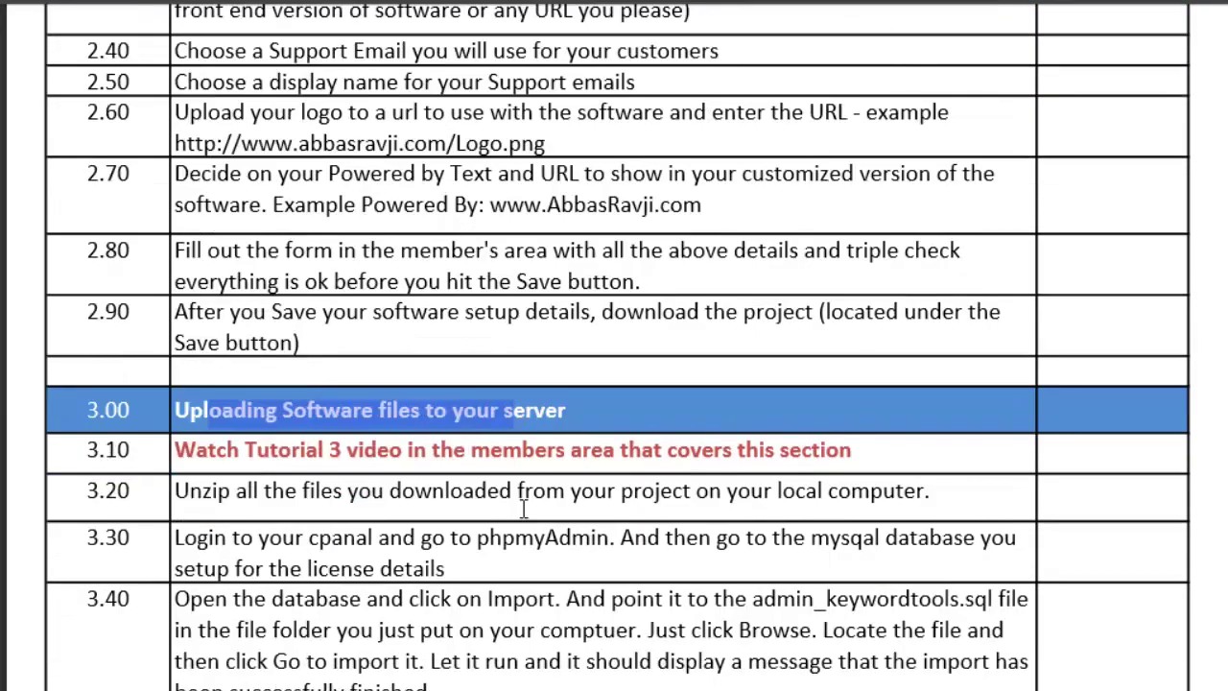
# Scroll the checklist PDF to section 5.00 and highlight the Setting Up the Sales Funnel heading
pyautogui.scroll(-4, 523, 513)
pyautogui.scroll(-5, 528, 518)
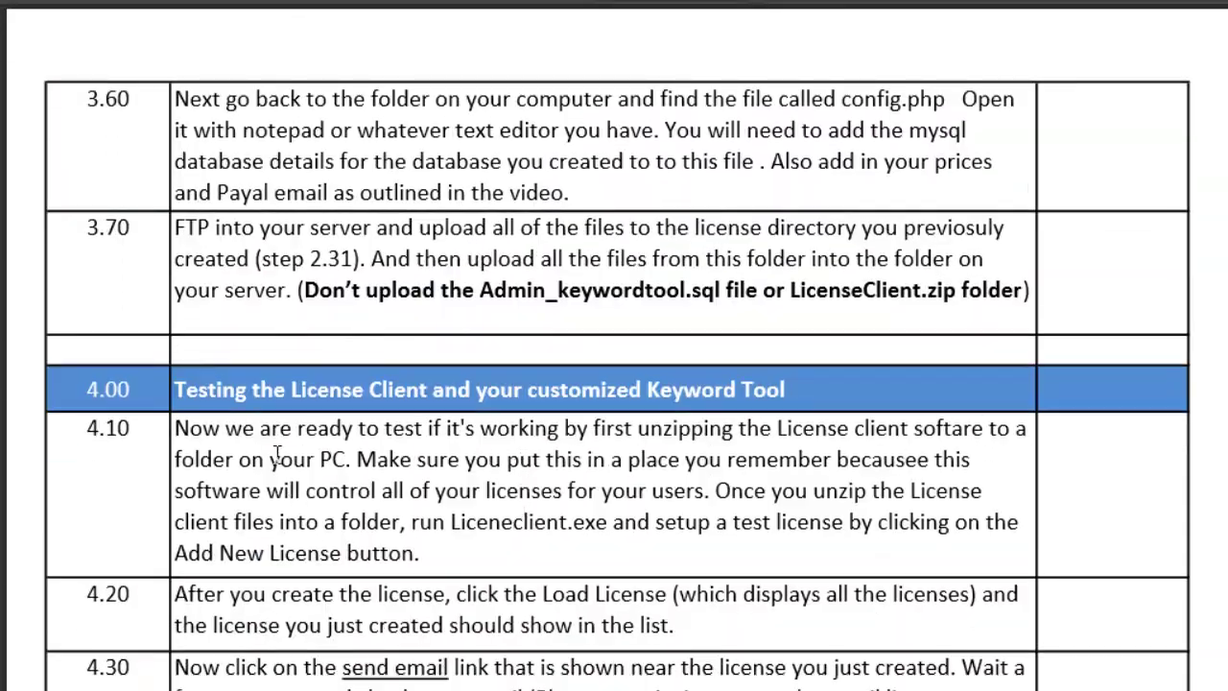
pyautogui.scroll(-10, 482, 377)
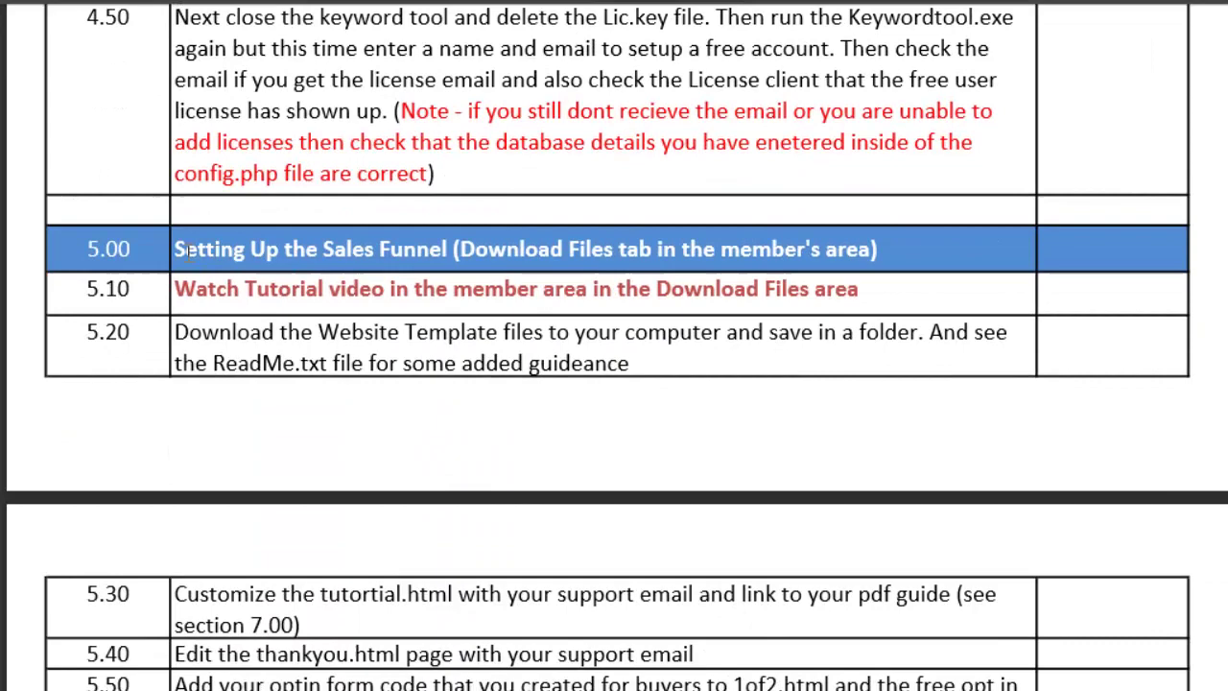
pyautogui.moveTo(175, 248); pyautogui.dragTo(278, 248)
pyautogui.click(327, 250)
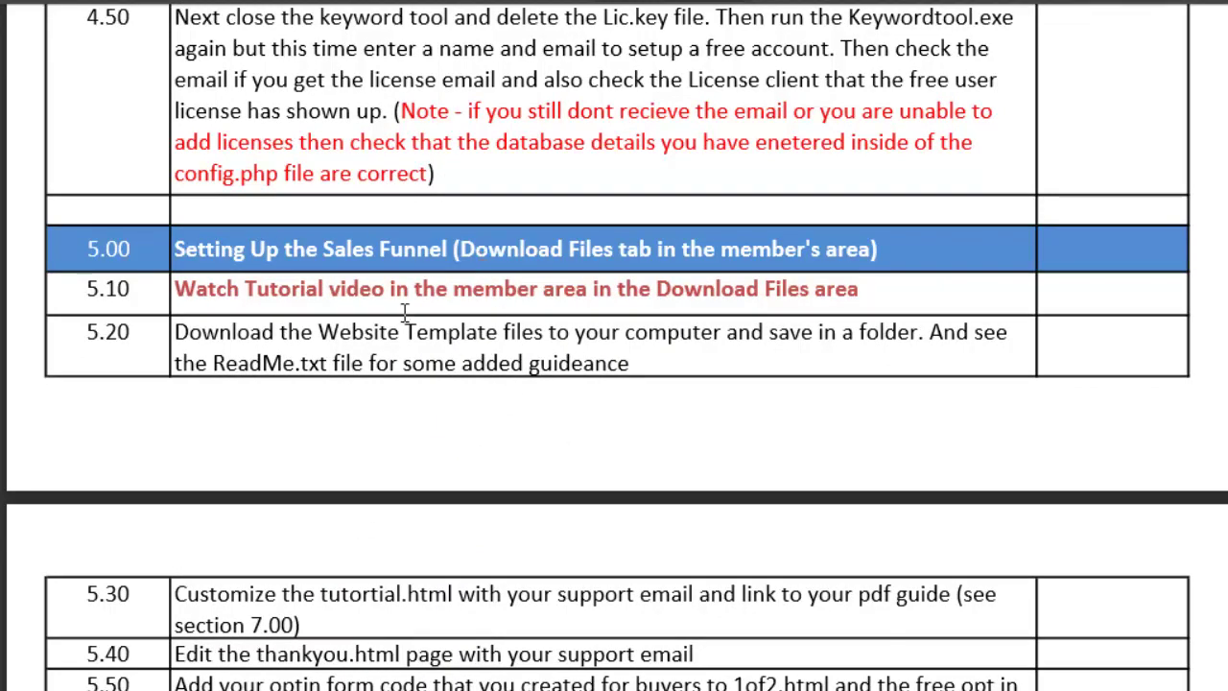
pyautogui.scroll(-5, 350, 625)
pyautogui.scroll(3, 350, 626)
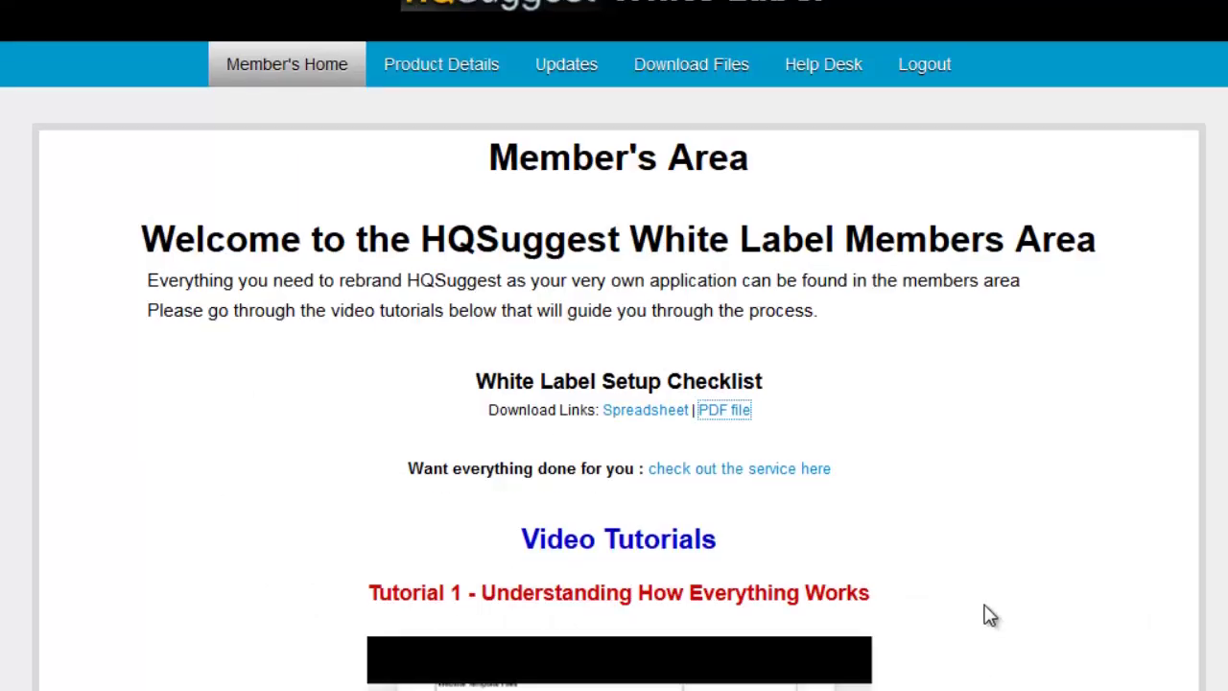
# Switch to the Download Files tab showing the How to setup the Sales Funnel video
pyautogui.scroll(-3, 988, 614)
pyautogui.scroll(3, 988, 614)
pyautogui.click(658, 91)
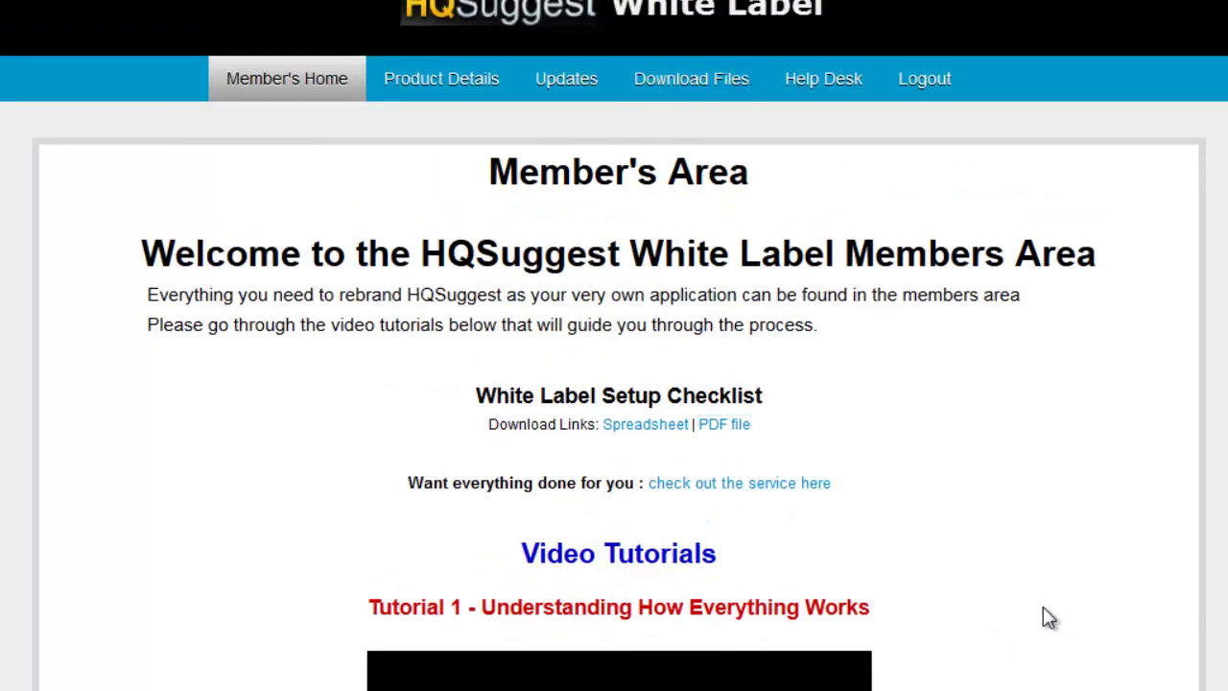